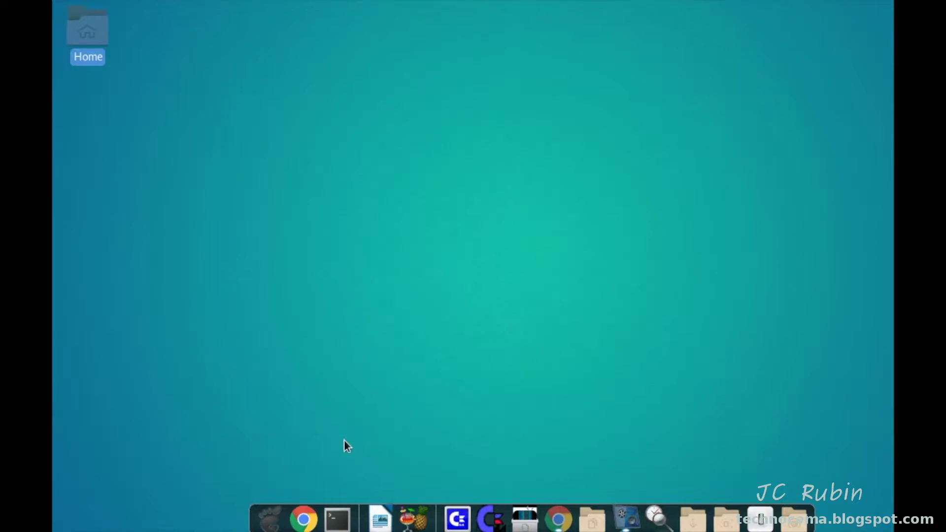
# - Open a terminal and list the kernel messages with dmesg before and after connecting the USB-serial adapter
pyautogui.click(342, 514)
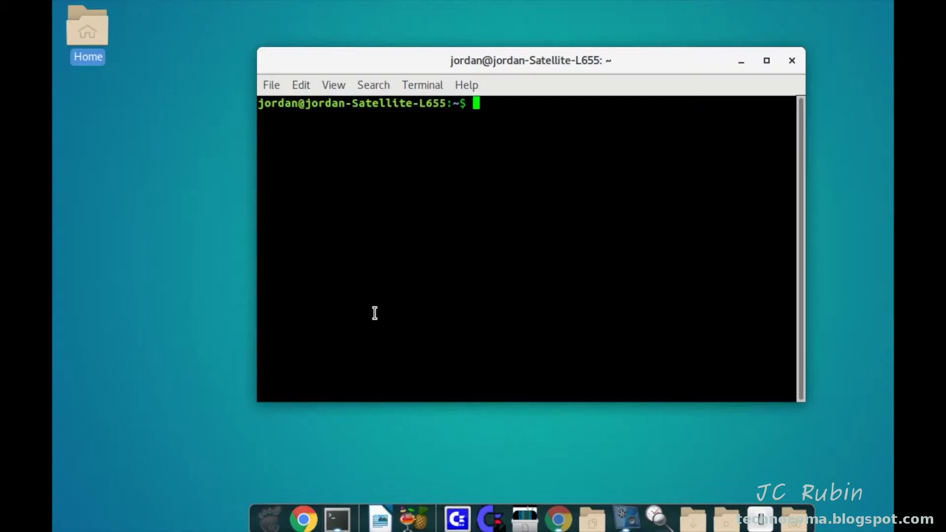
pyautogui.write('dmesg')
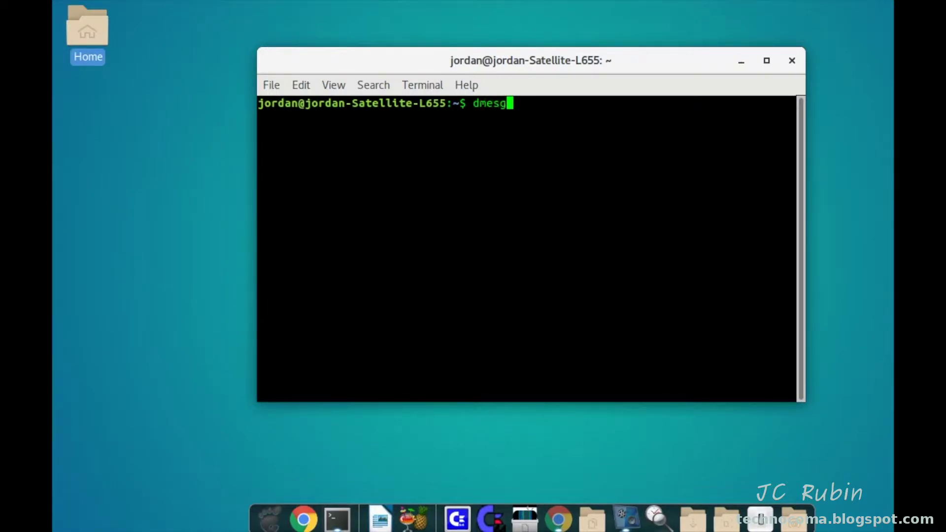
pyautogui.press('Return')
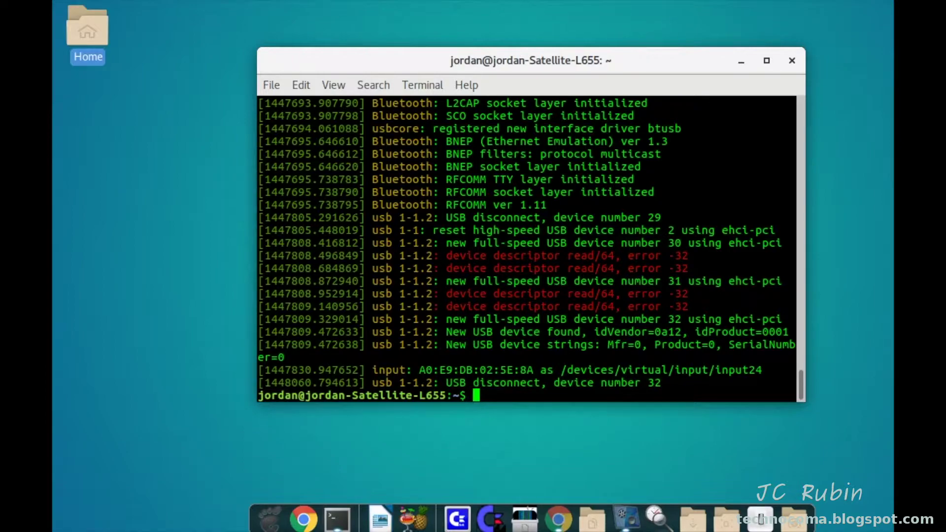
pyautogui.write('dmesg')
pyautogui.press('Return')
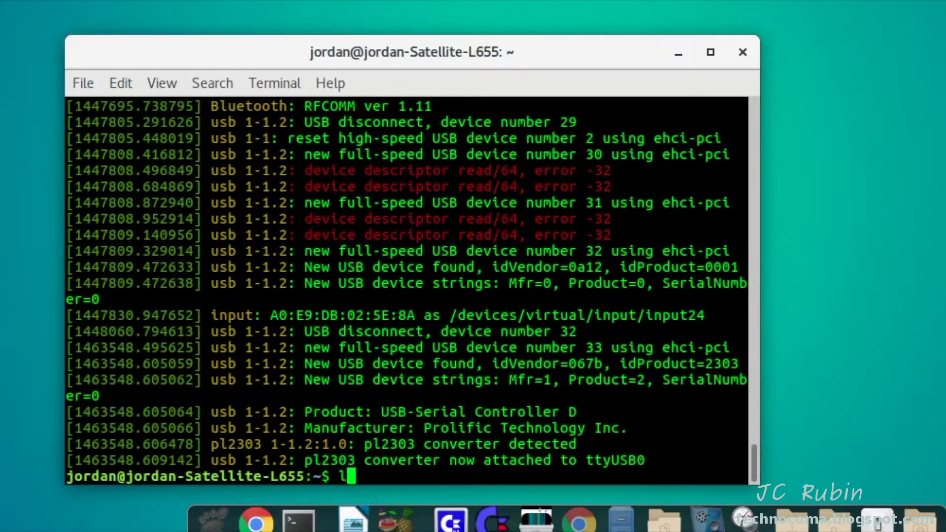
# - List the ownership and permissions of /dev/ttyUSB0 with ls -l
pyautogui.write('ls -l /dev/tty')
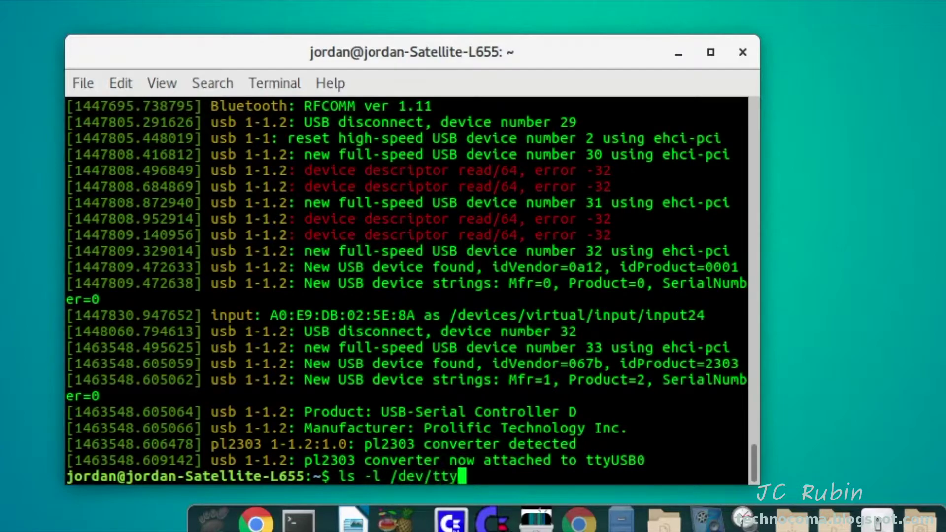
pyautogui.write('USB0')
pyautogui.press('Return')
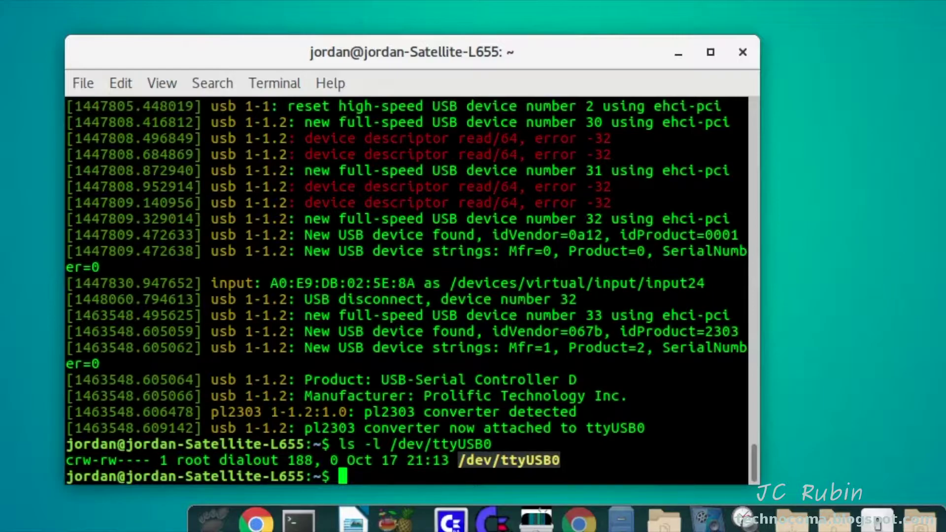
# - Add the current user account to the dialout group with sudo adduser, entering the account password
pyautogui.write('sudo ')
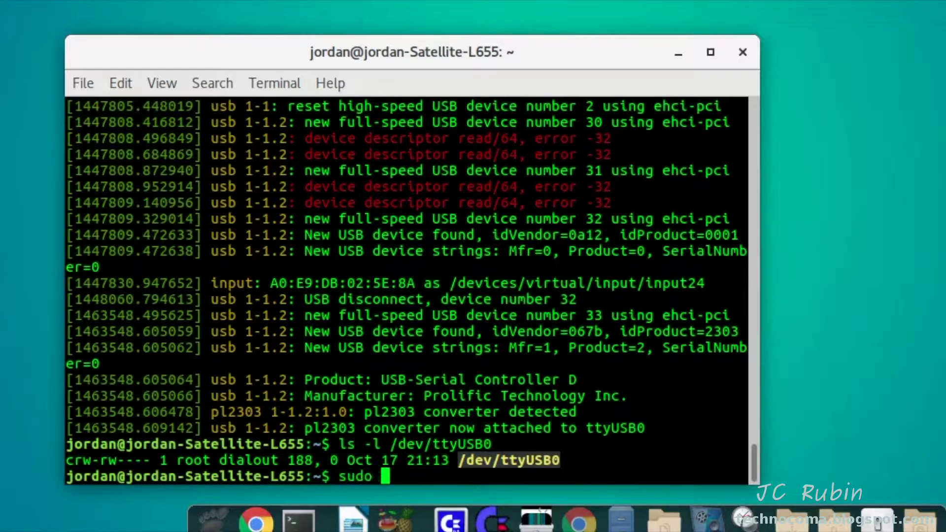
pyautogui.write('adduser')
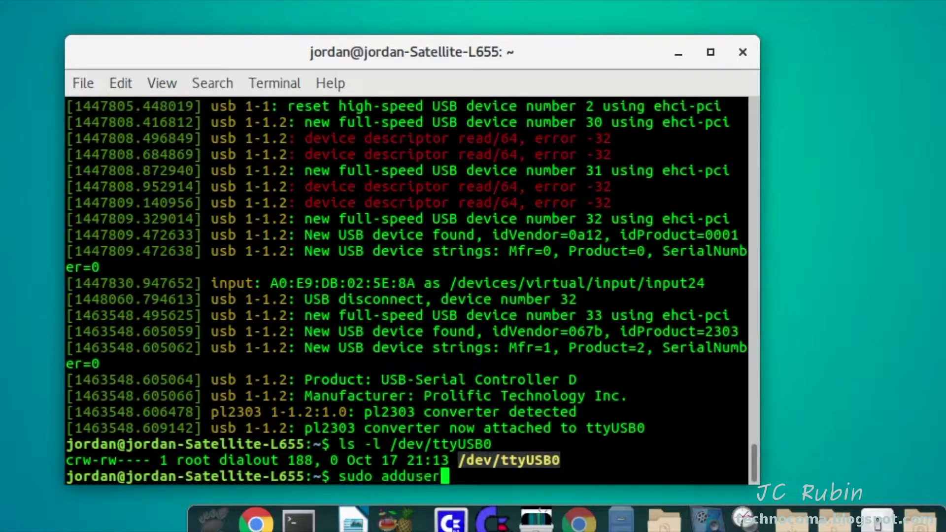
pyautogui.write(' jordan ')
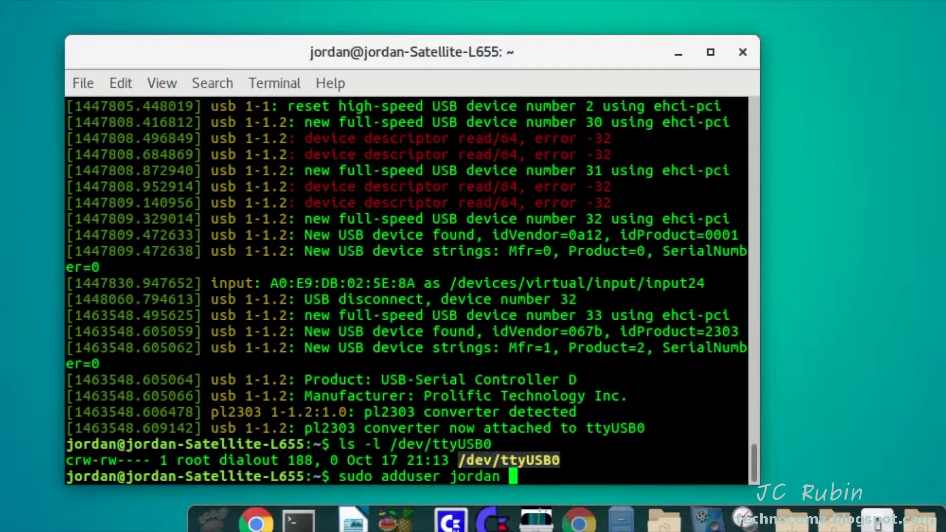
pyautogui.write('dialo')
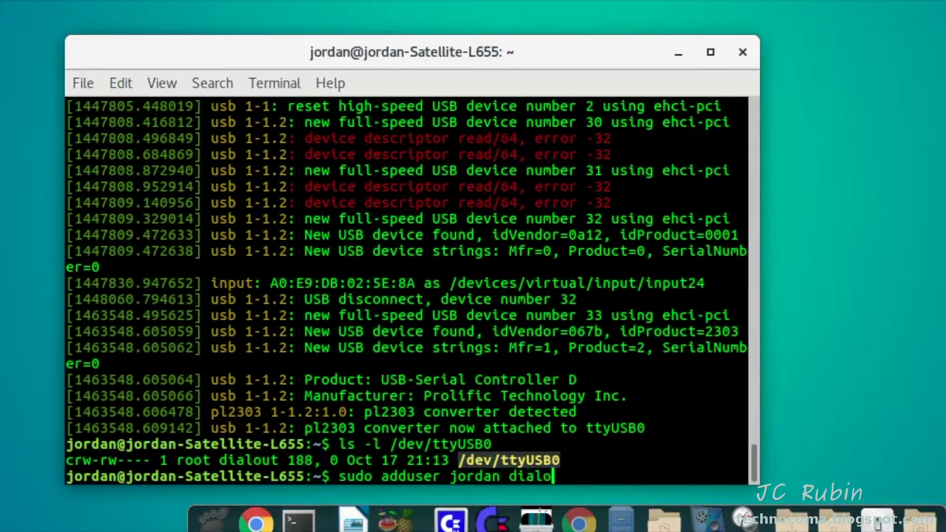
pyautogui.write('ut')
pyautogui.press('Return')
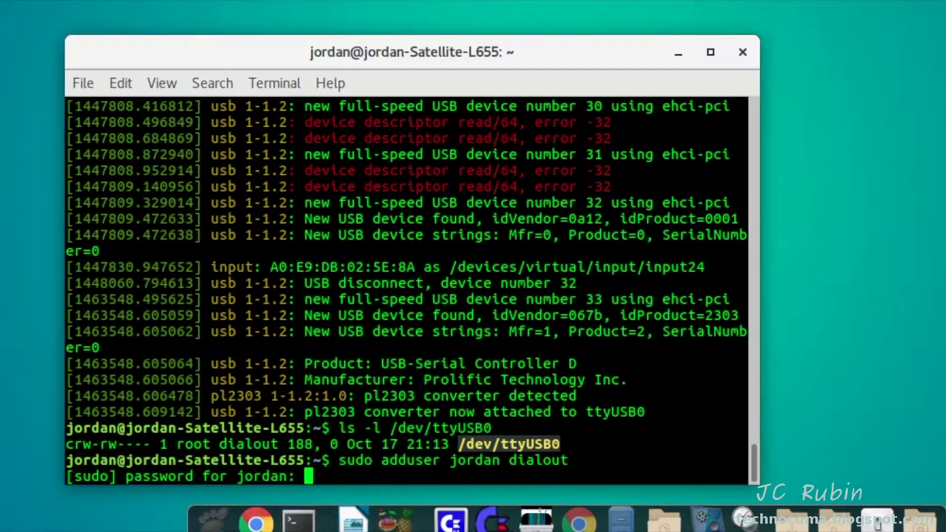
pyautogui.press('Return')
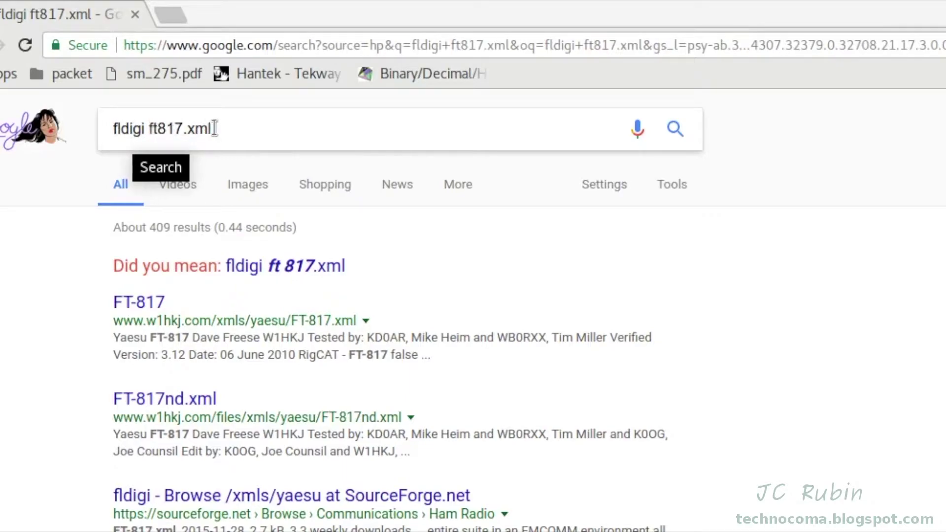
# - In Chrome, open the w1hkj.com FT-817 result for "fldigi ft817.xml" and save the FT-817.xml rig definition file
pyautogui.moveTo(216, 128); pyautogui.dragTo(99, 132)
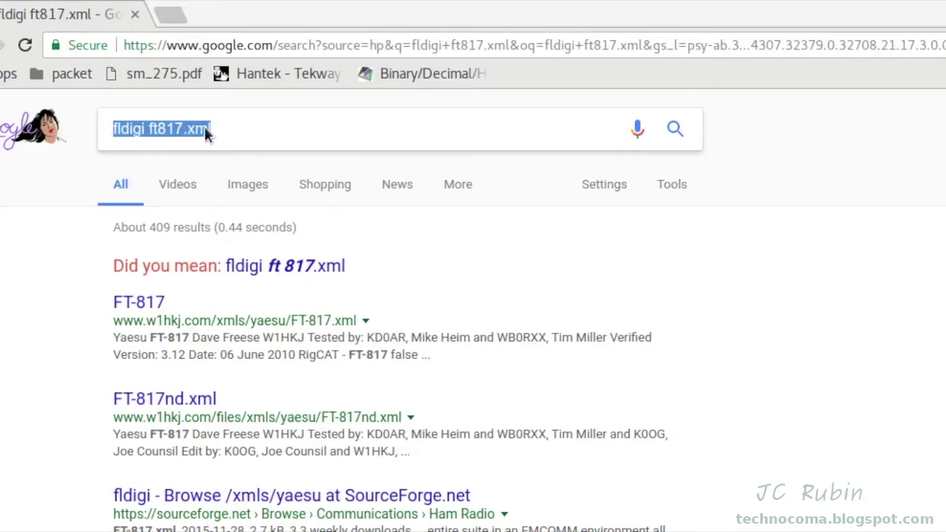
pyautogui.press('Left')
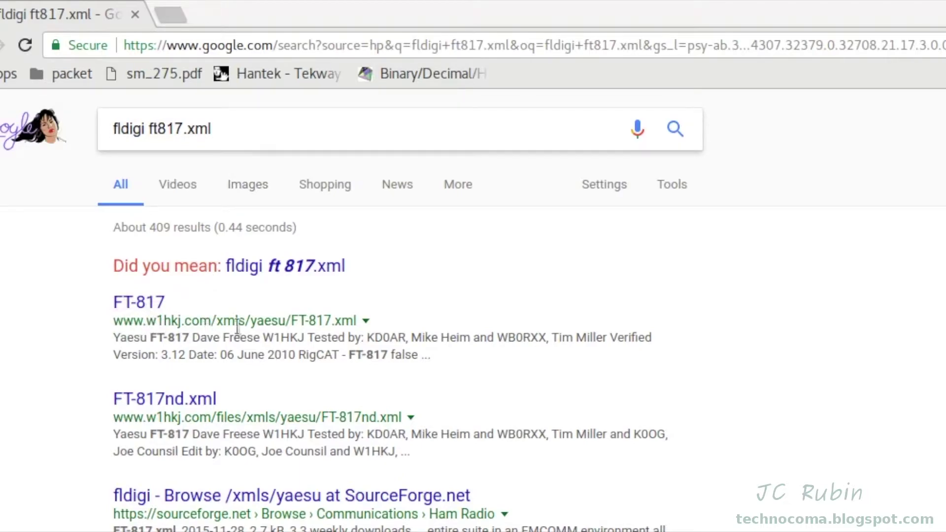
pyautogui.click(143, 302)
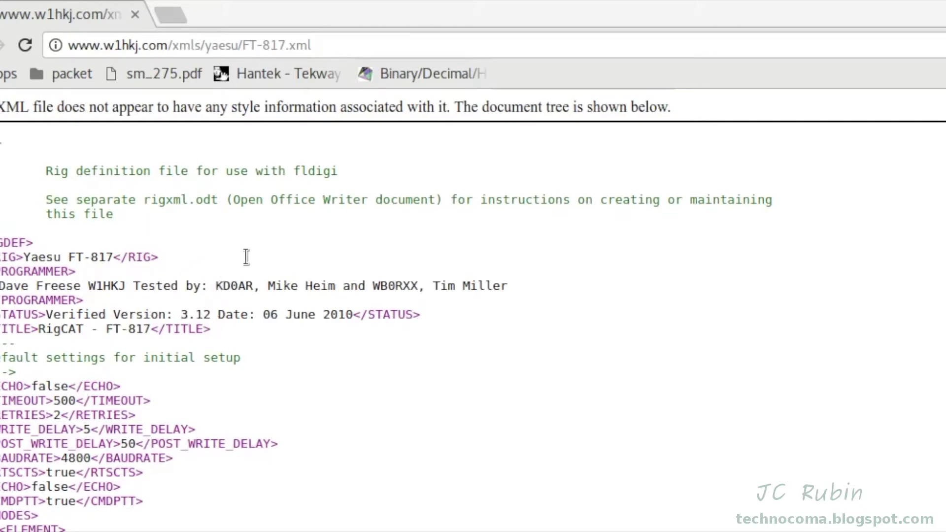
pyautogui.rightClick(247, 286)
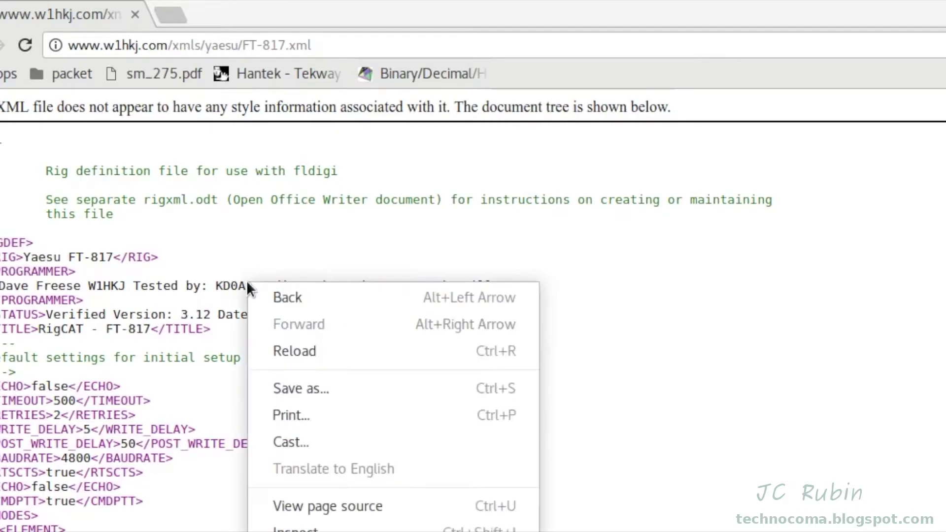
pyautogui.click(301, 389)
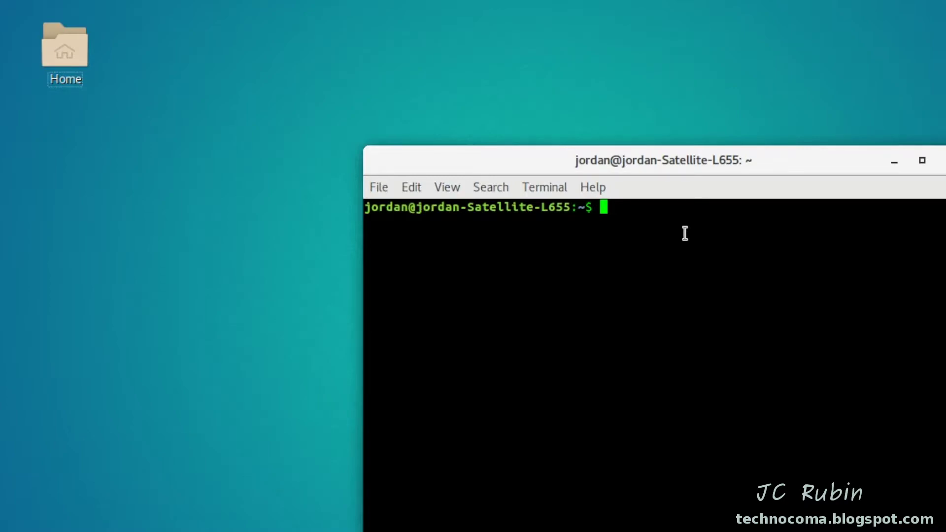
pyautogui.write('apt-get ')
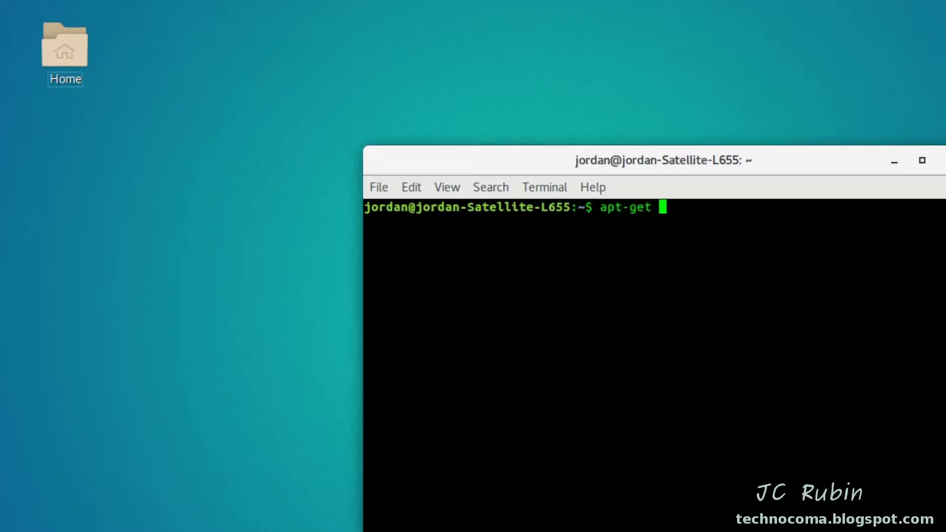
pyautogui.write('install f')
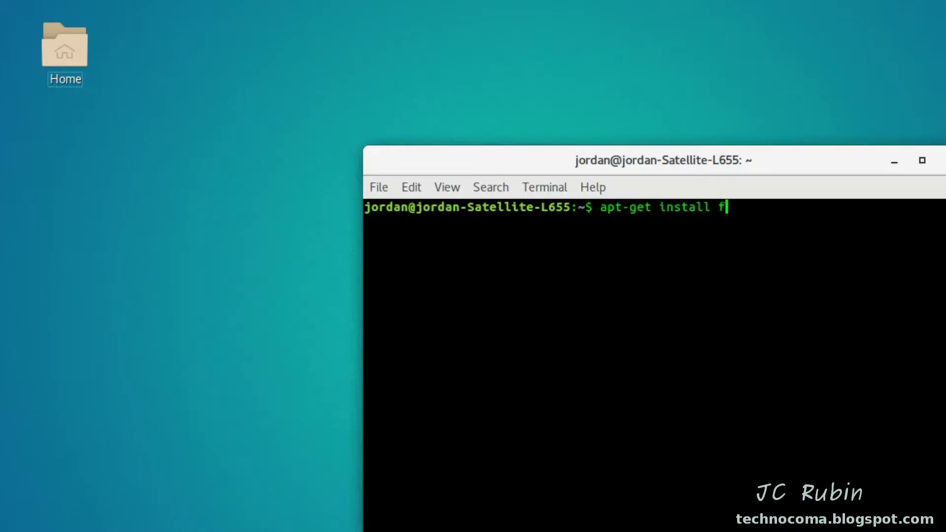
pyautogui.write('ldigi')
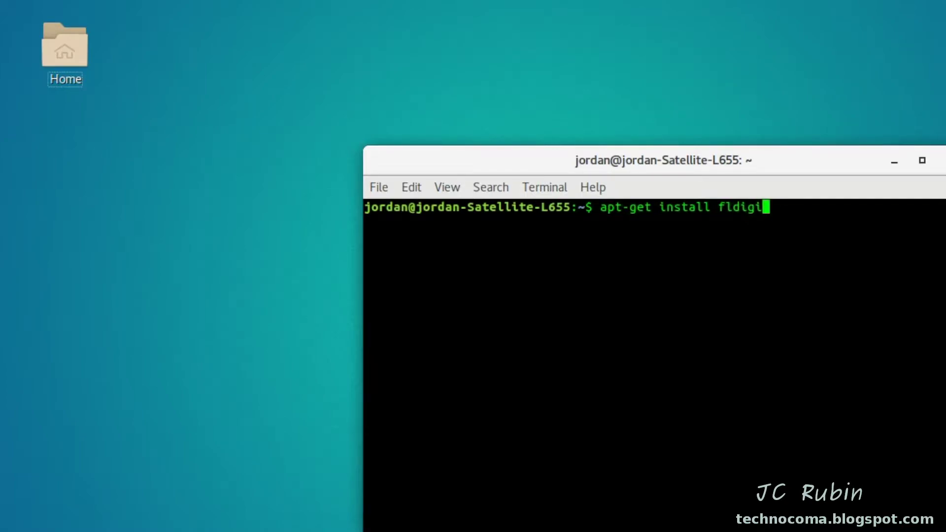
pyautogui.press('BackSpace')
pyautogui.press('BackSpace')
pyautogui.press('BackSpace')
pyautogui.press('BackSpace')
pyautogui.press('BackSpace')
pyautogui.press('BackSpace')
pyautogui.press('BackSpace')
pyautogui.press('BackSpace')
pyautogui.press('BackSpace')
pyautogui.press('BackSpace')
pyautogui.press('BackSpace')
pyautogui.press('BackSpace')
pyautogui.press('BackSpace')
pyautogui.press('BackSpace')
pyautogui.press('BackSpace')
pyautogui.press('BackSpace')
pyautogui.press('BackSpace')
pyautogui.press('BackSpace')
pyautogui.press('BackSpace')
pyautogui.press('BackSpace')
pyautogui.press('BackSpace')
pyautogui.press('BackSpace')
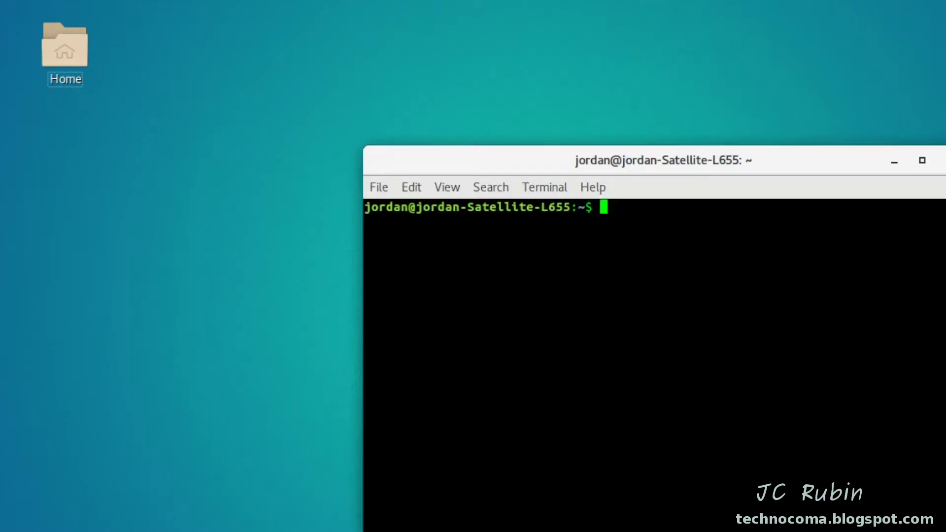
# - Launch fldigi from the terminal and go through the configuration wizard to its end without changing any page
pyautogui.write('fldigi')
pyautogui.press('Return')
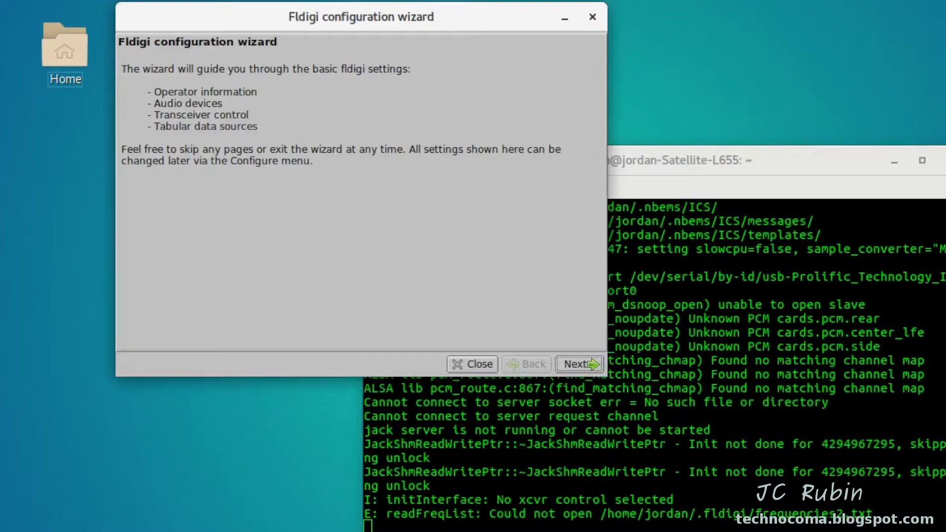
pyautogui.click(586, 365)
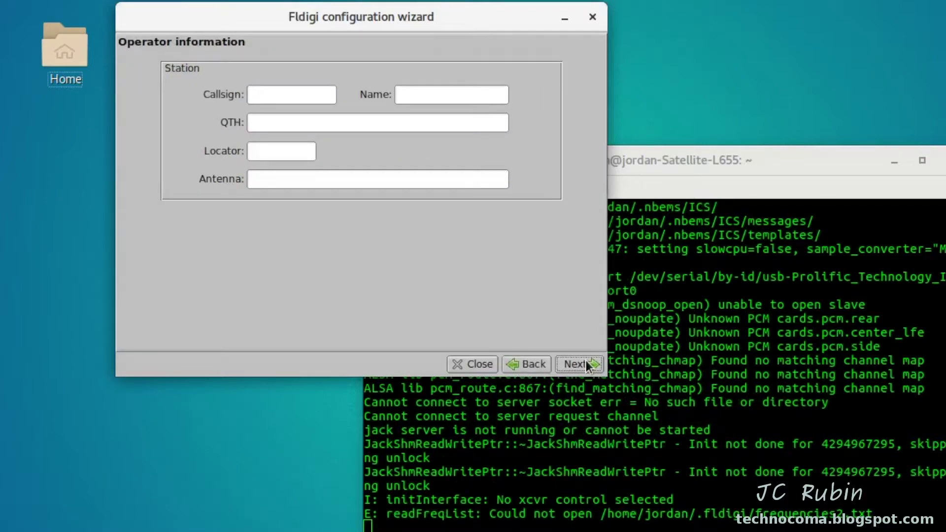
pyautogui.click(587, 364)
pyautogui.click(586, 365)
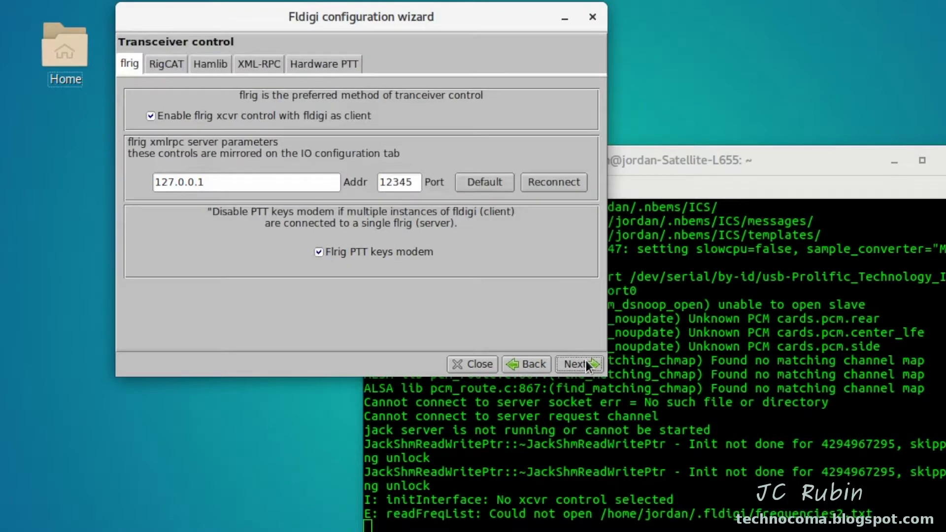
pyautogui.click(587, 364)
pyautogui.click(586, 365)
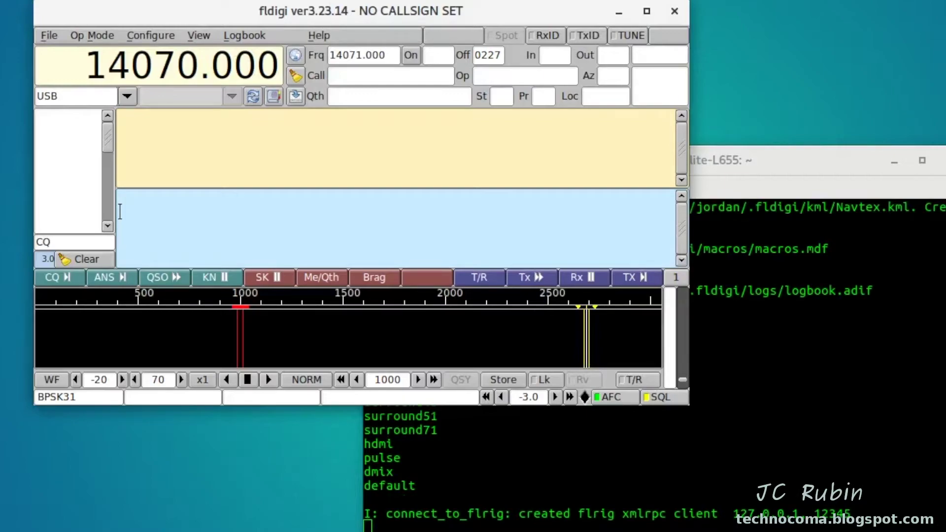
# - Open the RigCAT settings in the rig control configuration and set the device to /dev/ttyUSB0
pyautogui.click(150, 36)
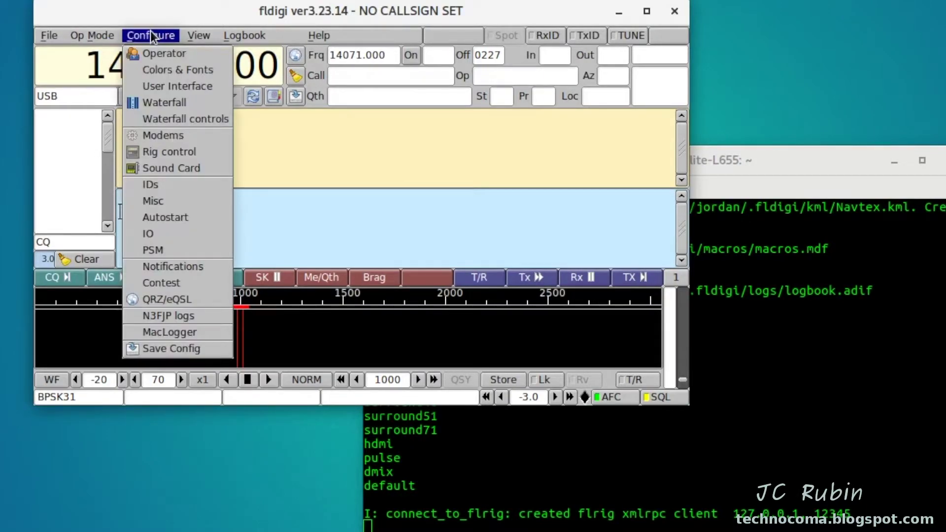
pyautogui.click(180, 152)
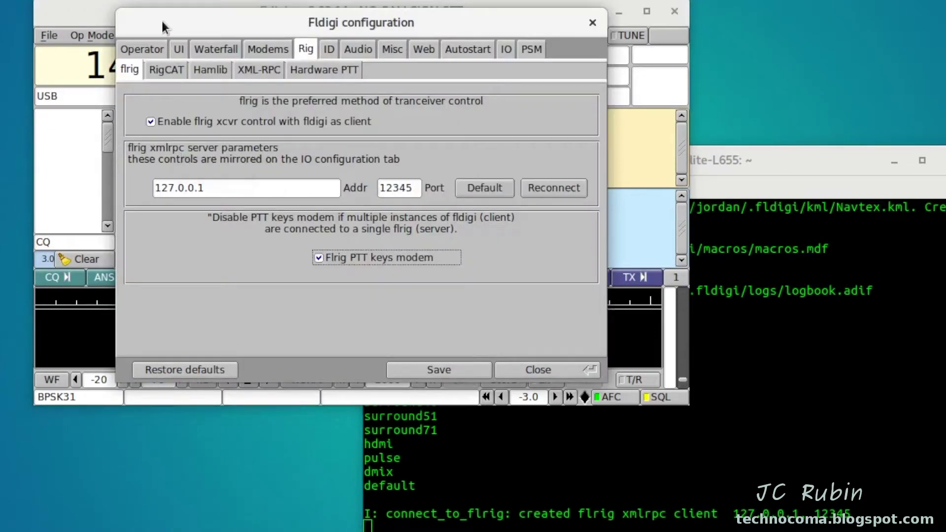
pyautogui.click(166, 72)
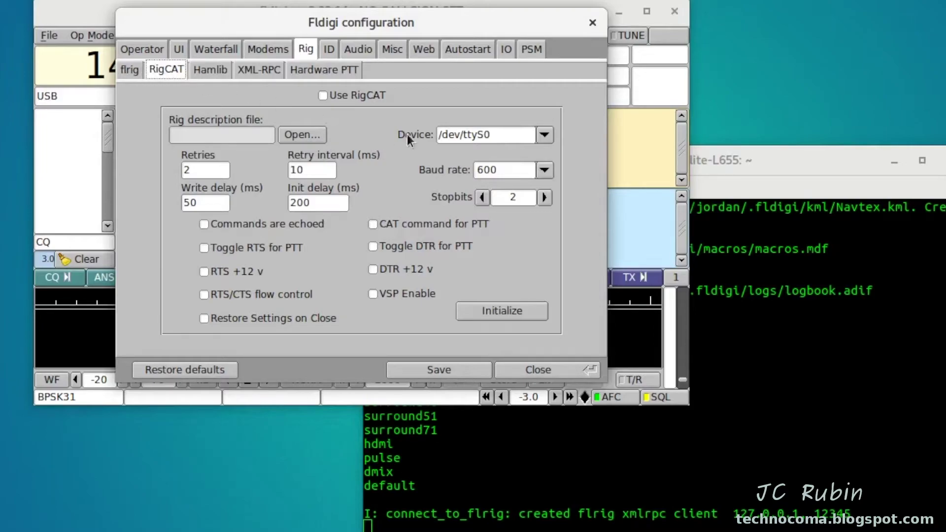
pyautogui.click(542, 134)
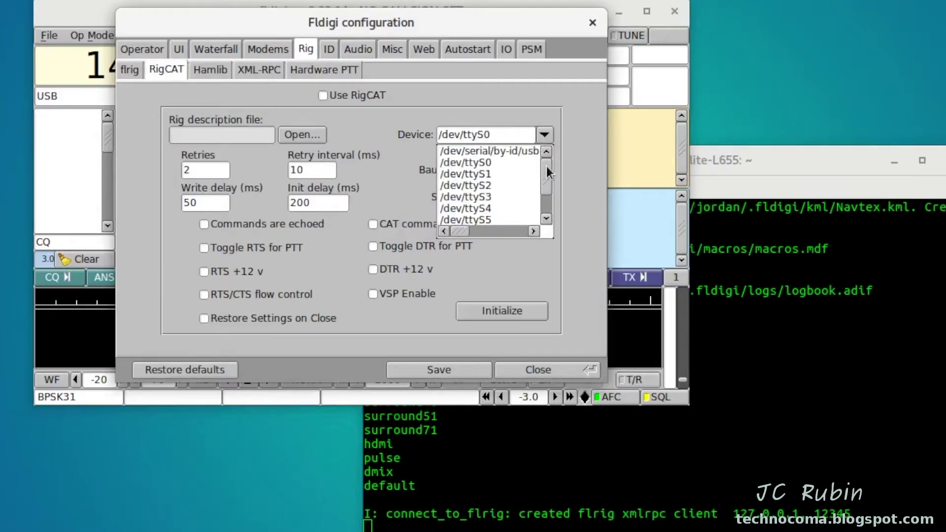
pyautogui.moveTo(546, 167); pyautogui.dragTo(546, 203)
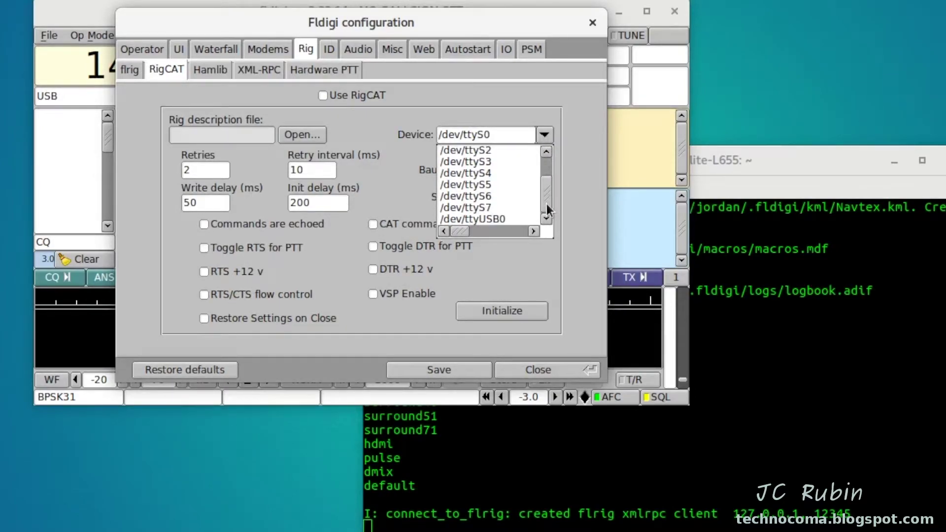
pyautogui.click(504, 223)
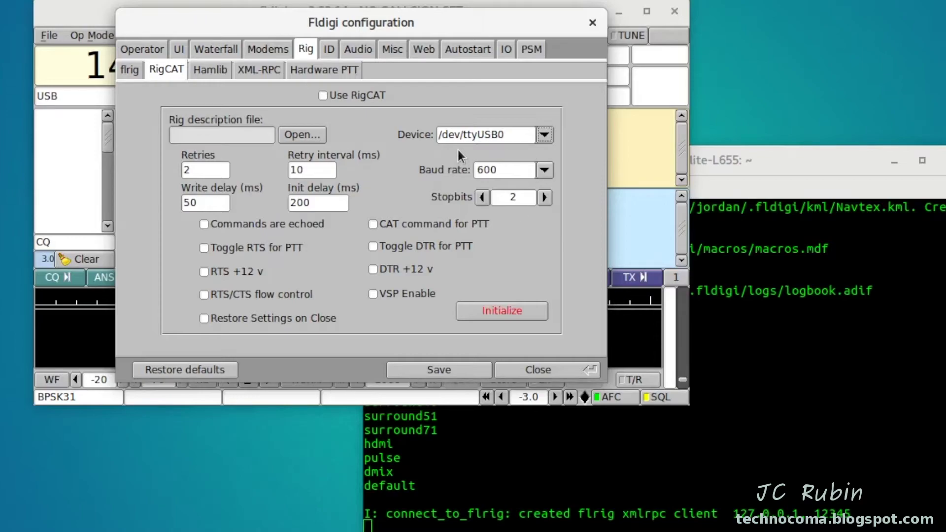
# - Load FT-817.xml from the Documents folder as the RigCAT rig description file
pyautogui.click(295, 134)
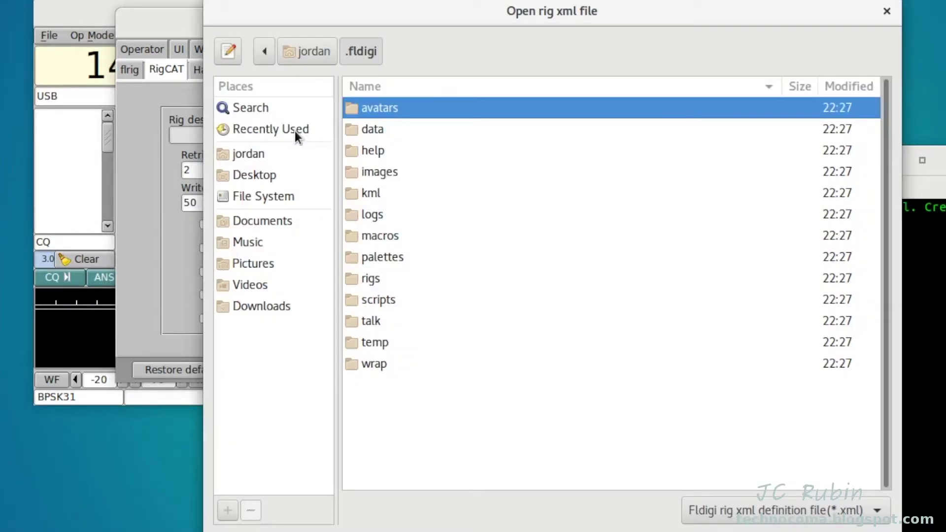
pyautogui.click(271, 221)
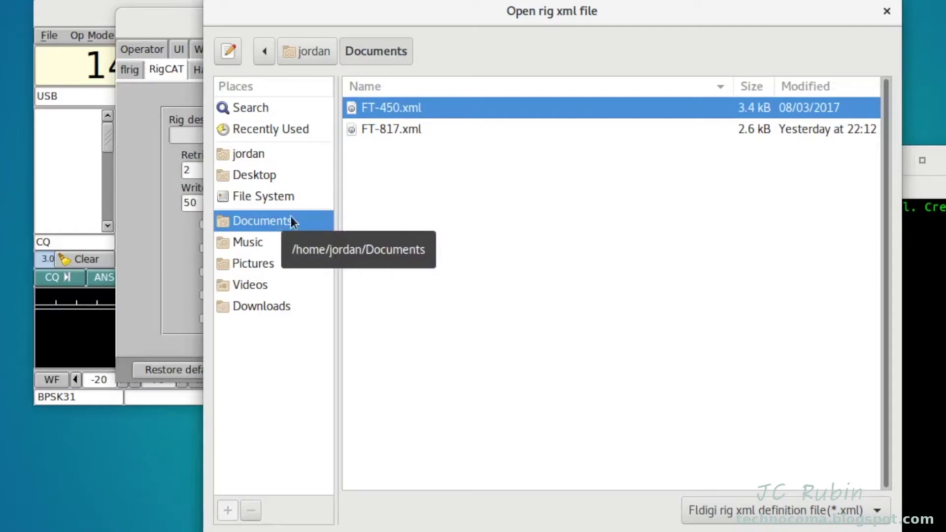
pyautogui.click(379, 129)
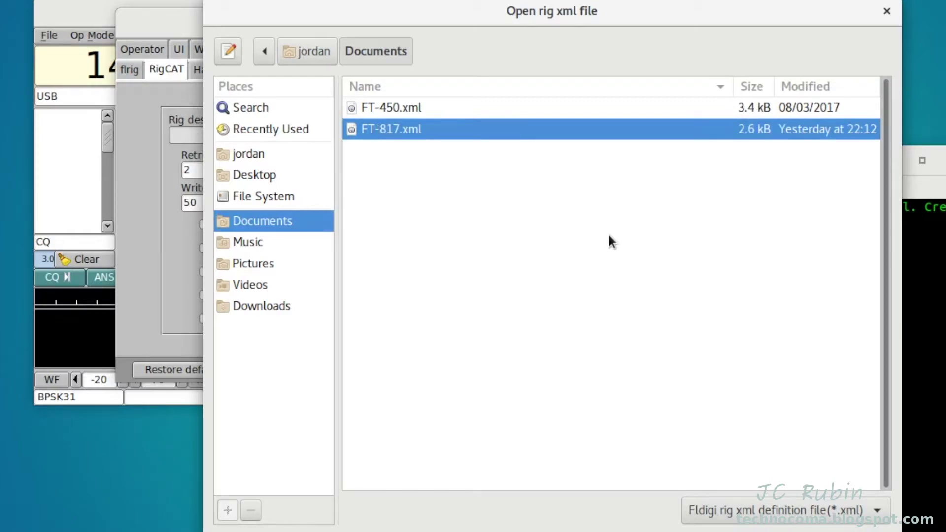
pyautogui.doubleClick(507, 130)
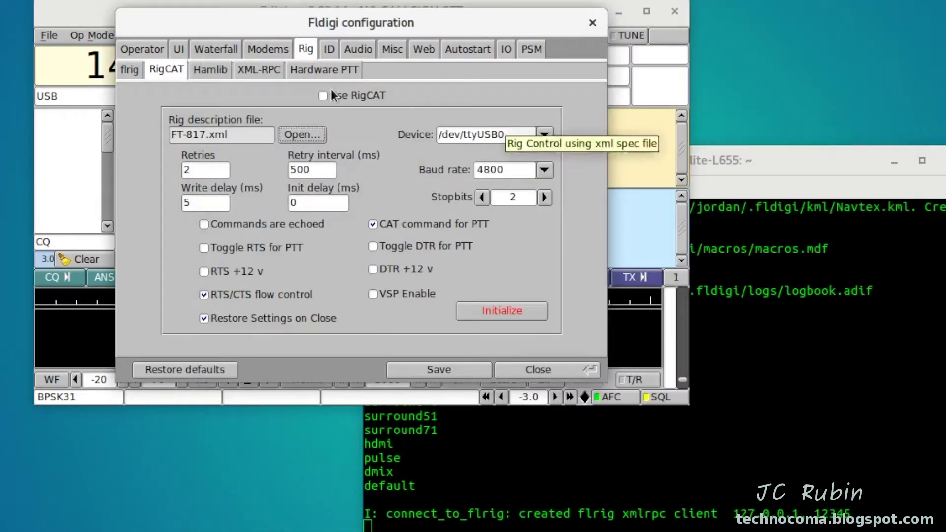
# - Set the RigCAT baud rate to 38400, enable Use RigCAT, and initialize the rig connection
pyautogui.click(544, 170)
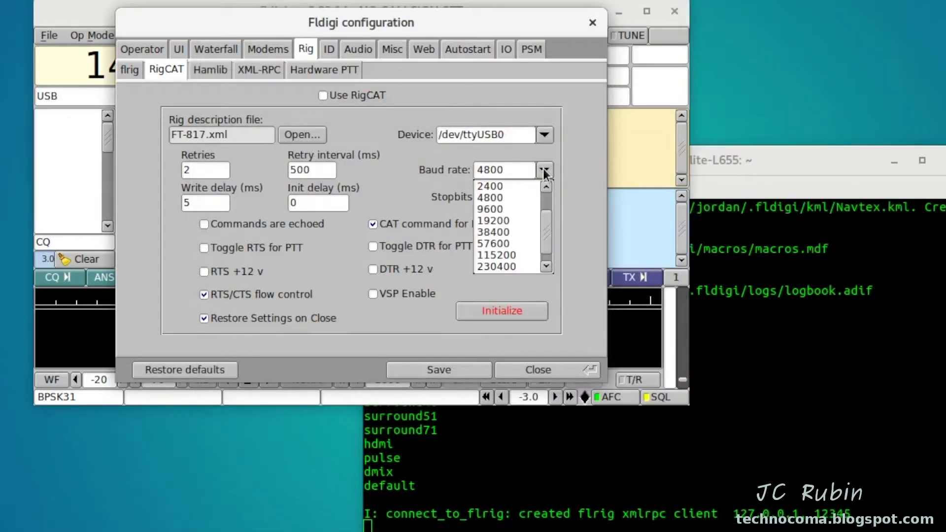
pyautogui.click(516, 229)
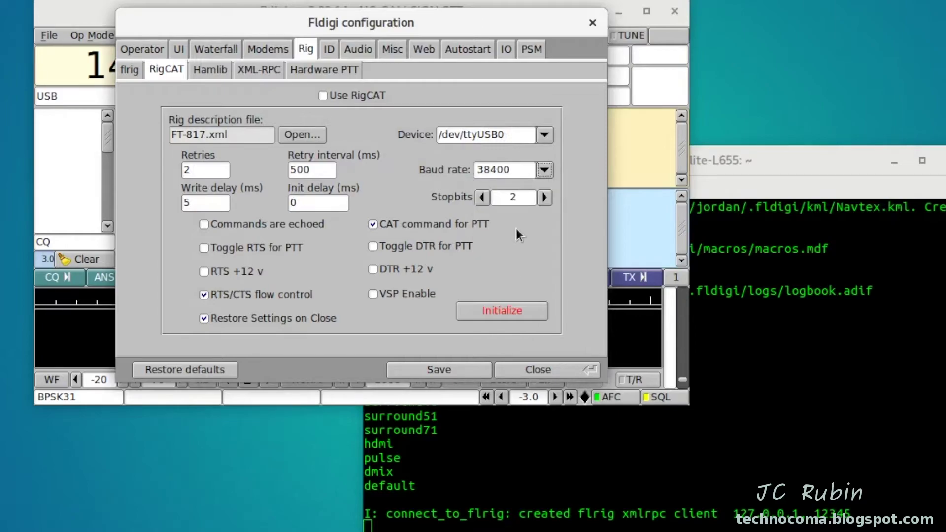
pyautogui.click(325, 96)
pyautogui.click(514, 314)
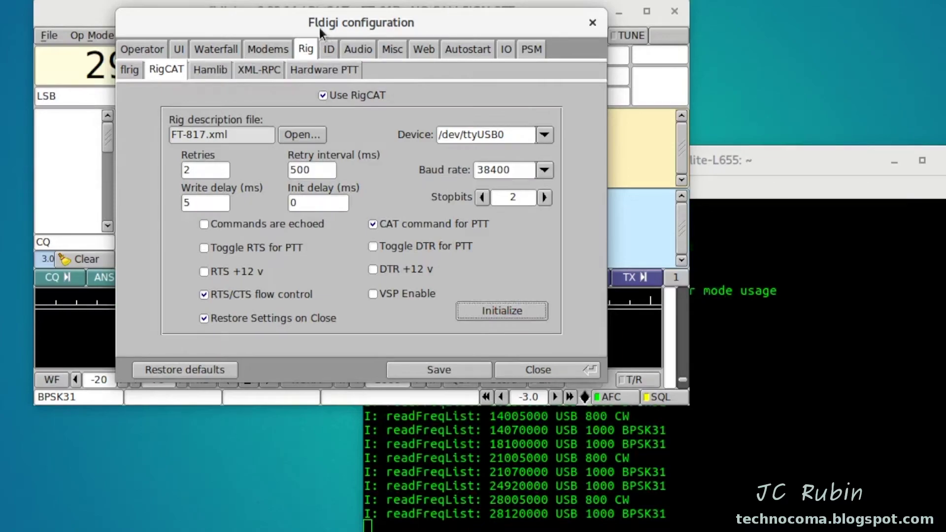
# - Move the configuration window off the frequency display and raise the rig frequency to 29233.230
pyautogui.moveTo(315, 23); pyautogui.dragTo(547, 127)
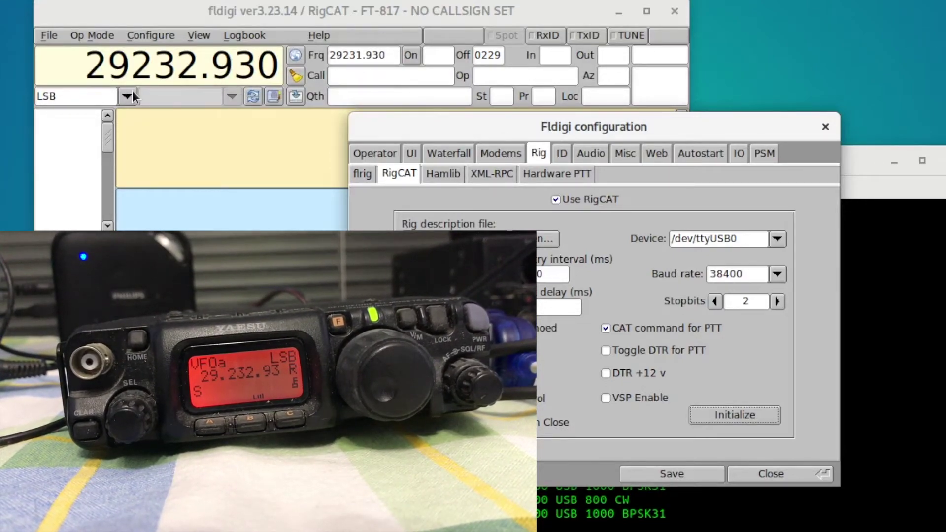
pyautogui.click(220, 62)
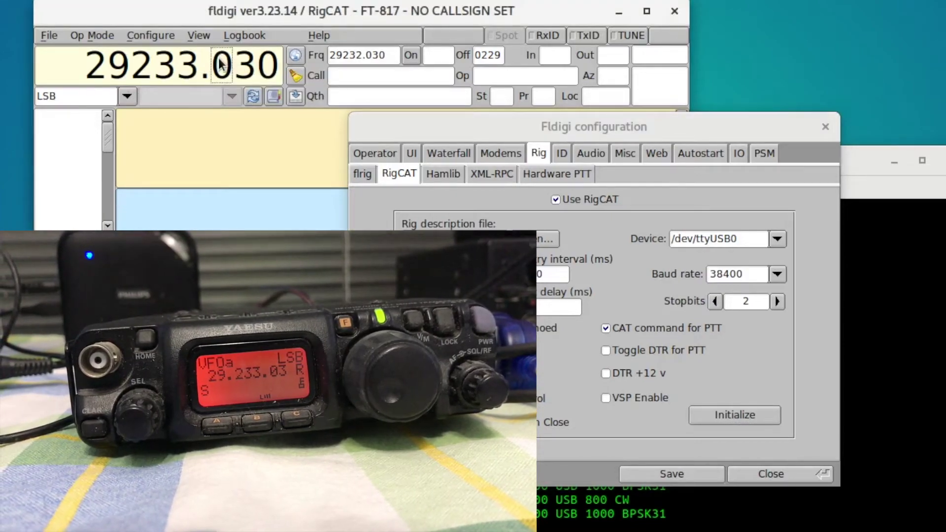
pyautogui.click(221, 61)
pyautogui.click(219, 59)
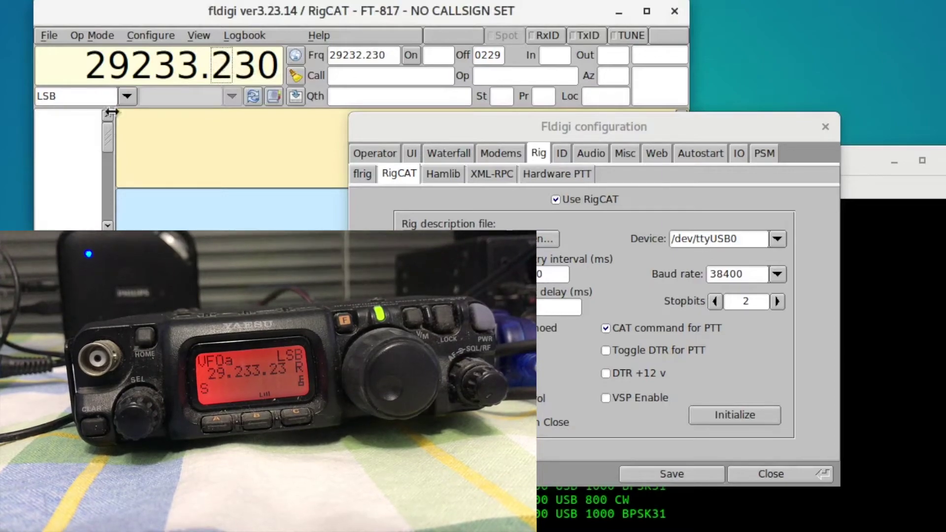
# - Switch the rig's operating mode to USB and try CW as well
pyautogui.click(126, 94)
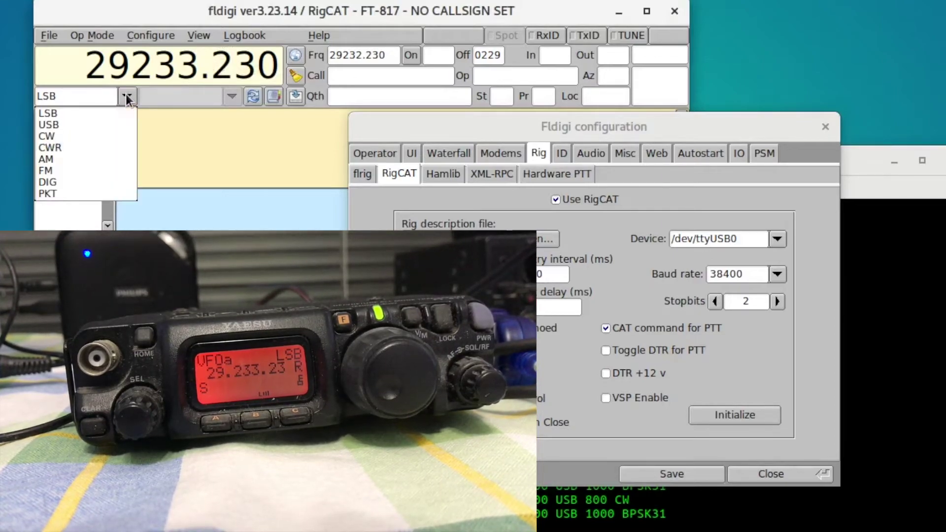
pyautogui.click(101, 123)
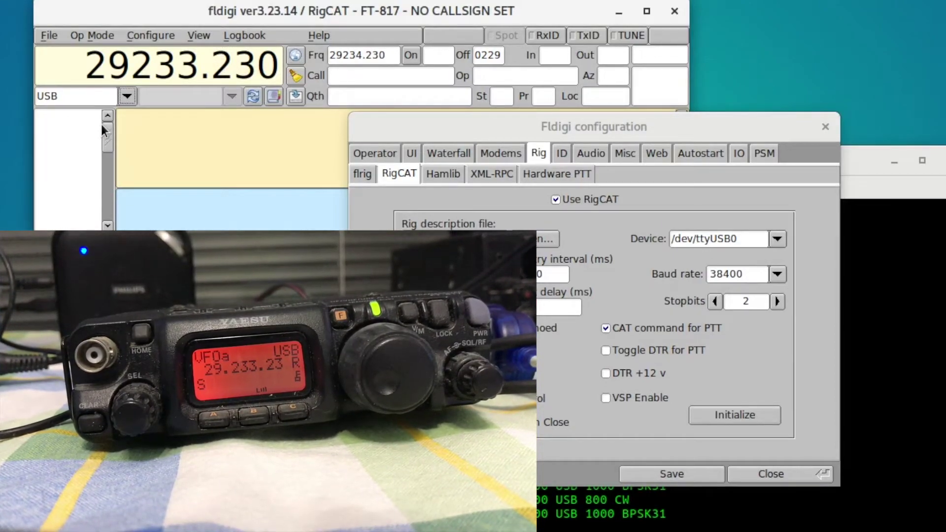
pyautogui.click(126, 95)
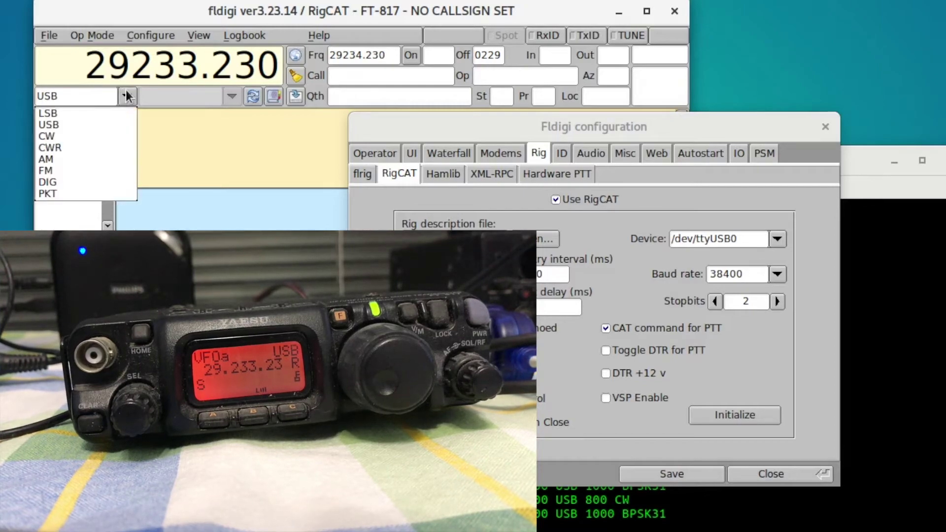
pyautogui.click(70, 133)
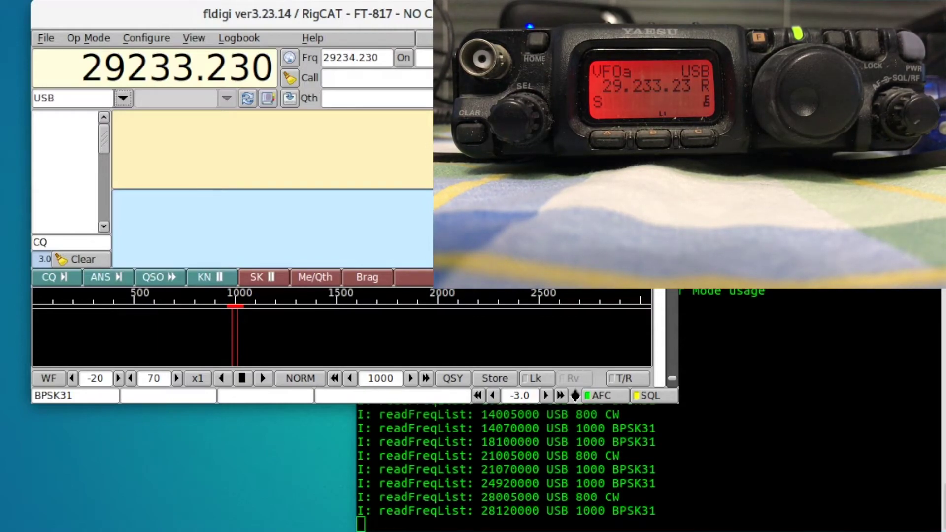
# - Test PTT control by switching the rig to transmit and back to receive
pyautogui.click(625, 377)
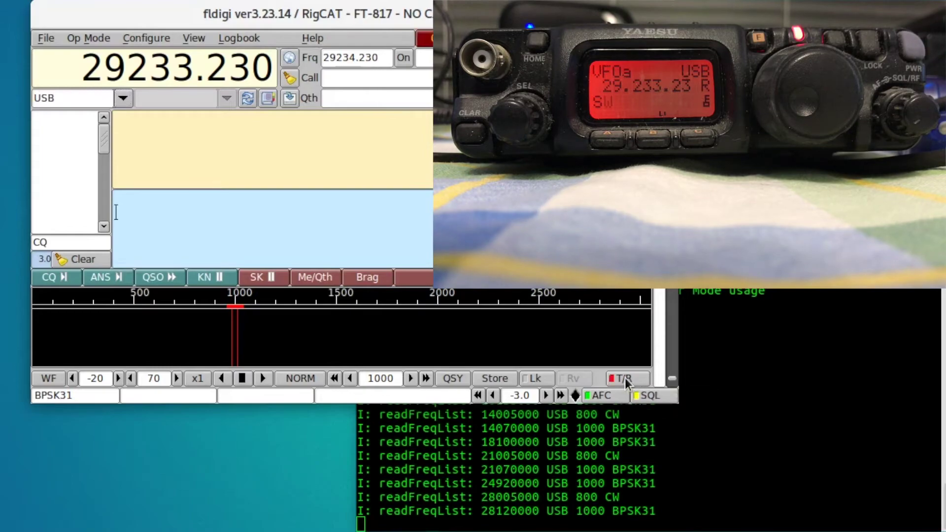
pyautogui.click(625, 378)
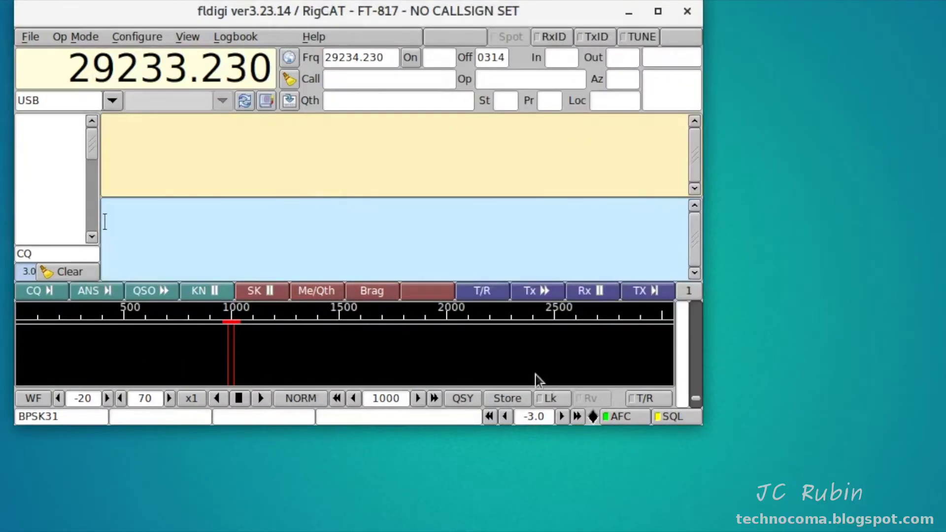
# - Open the Hamlib settings in the rig control configuration, enable Use Hamlib, and set the device to /dev/ttyUSB0
pyautogui.click(141, 39)
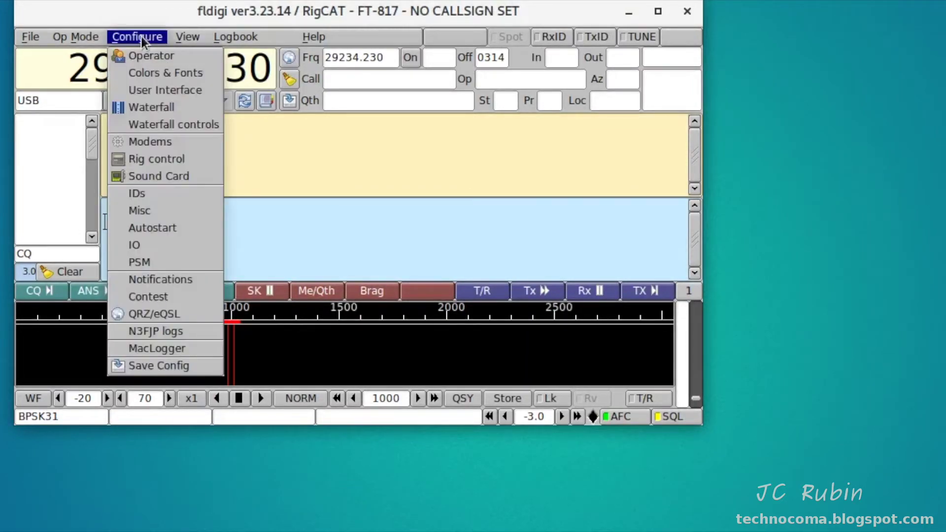
pyautogui.click(161, 160)
pyautogui.click(155, 74)
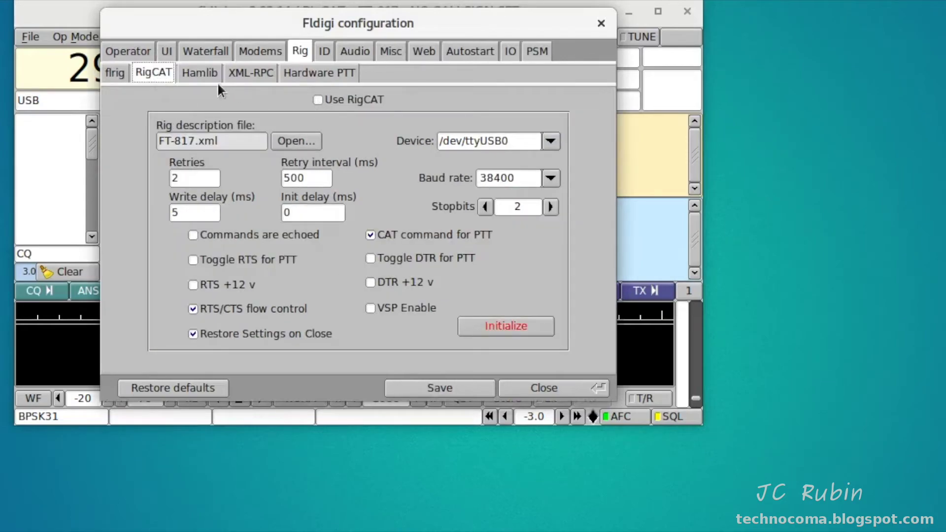
pyautogui.click(202, 74)
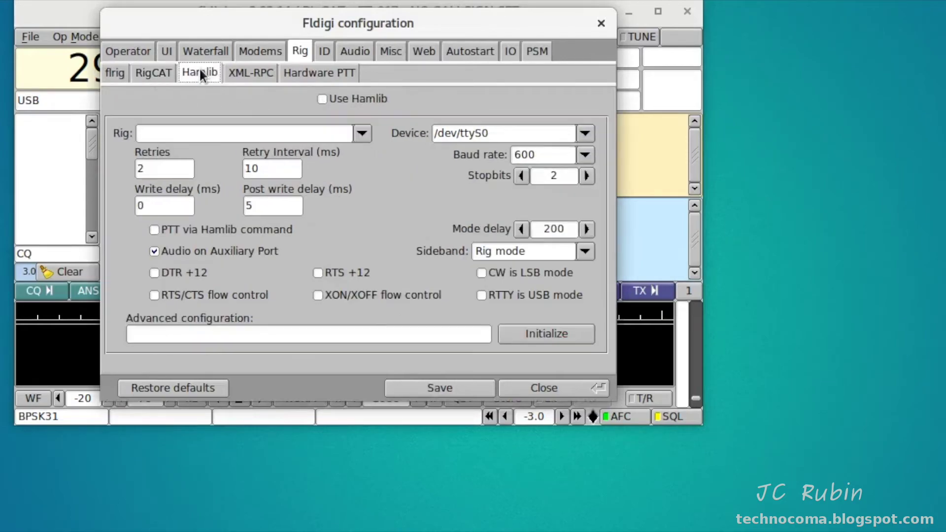
pyautogui.click(322, 100)
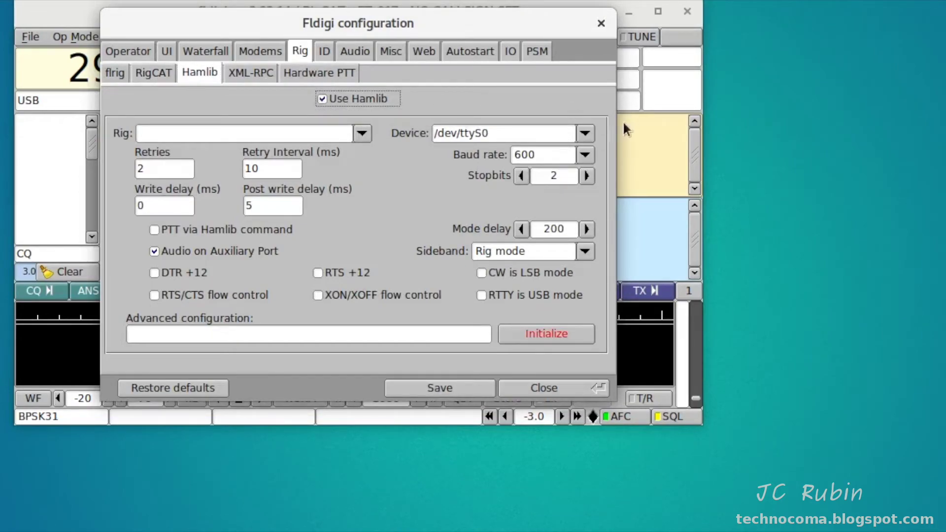
pyautogui.click(587, 133)
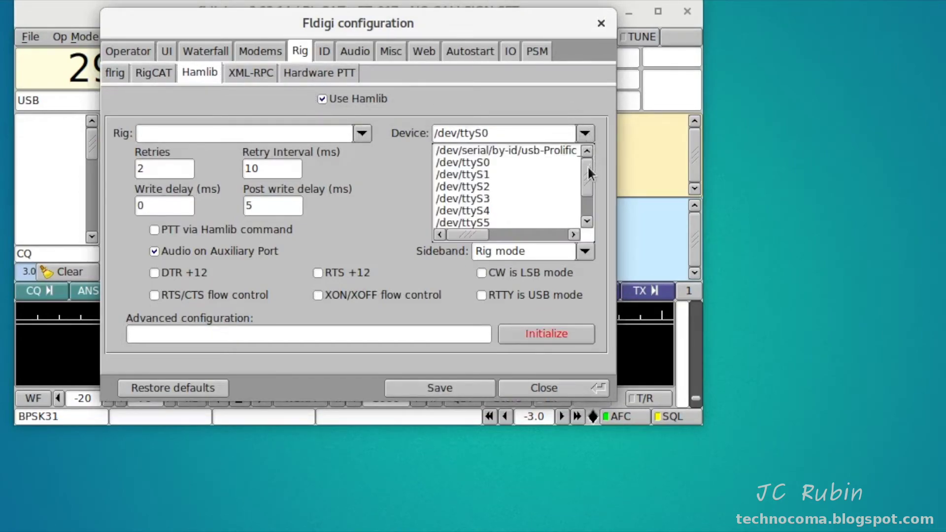
pyautogui.moveTo(588, 164); pyautogui.dragTo(574, 206)
pyautogui.click(519, 222)
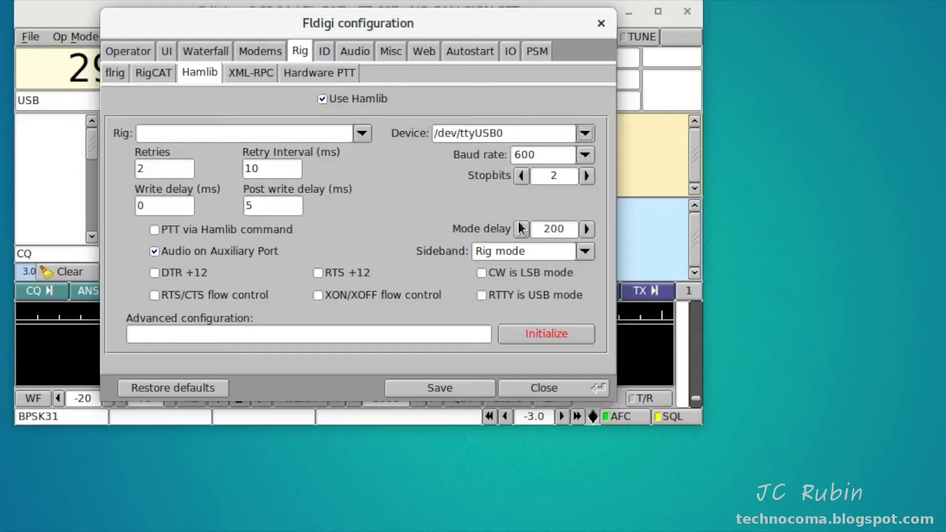
# - Choose Yaesu FT-817 (Beta) as the Hamlib rig
pyautogui.click(363, 134)
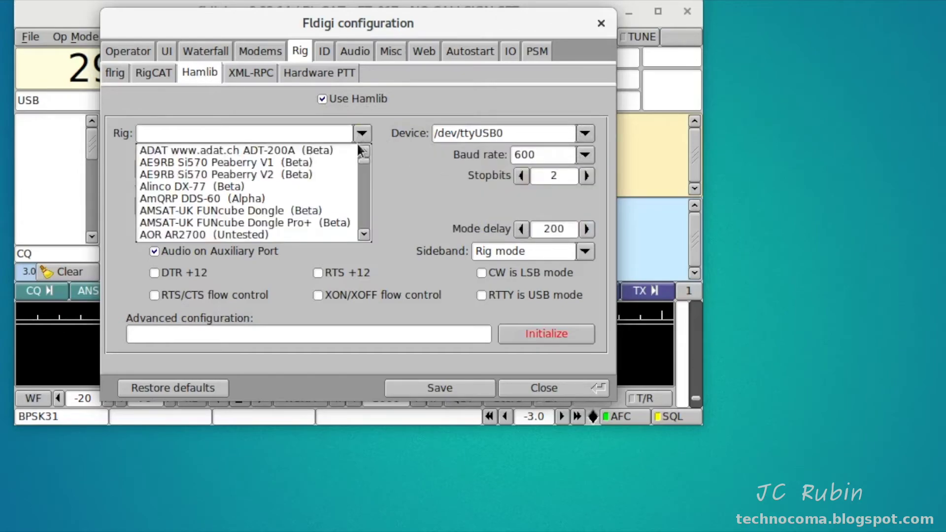
pyautogui.moveTo(360, 162); pyautogui.dragTo(362, 205)
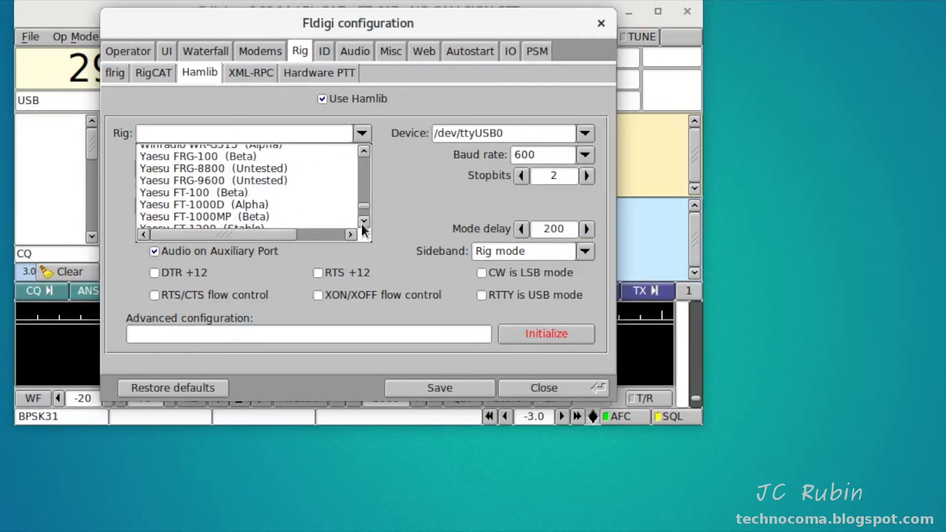
pyautogui.click(364, 222)
pyautogui.click(363, 222)
pyautogui.click(363, 222)
pyautogui.click(363, 222)
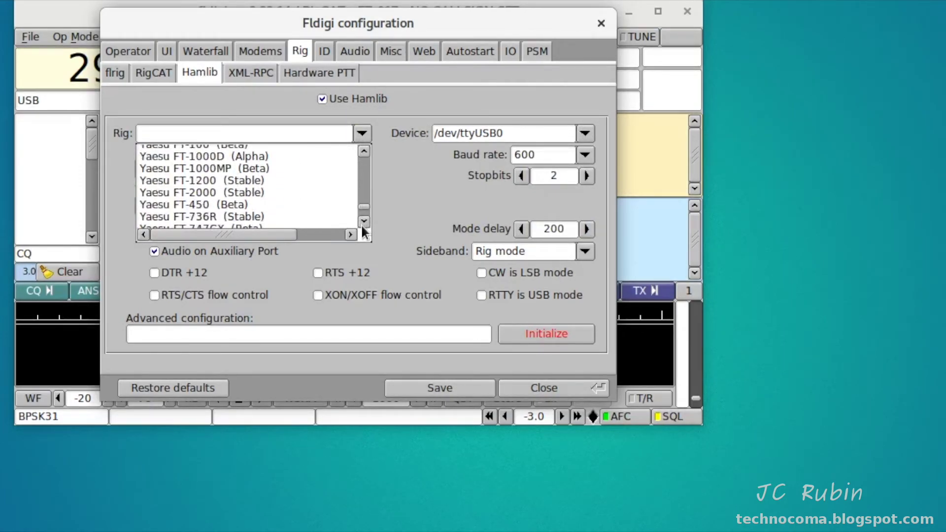
pyautogui.click(363, 222)
pyautogui.click(363, 222)
pyautogui.click(364, 150)
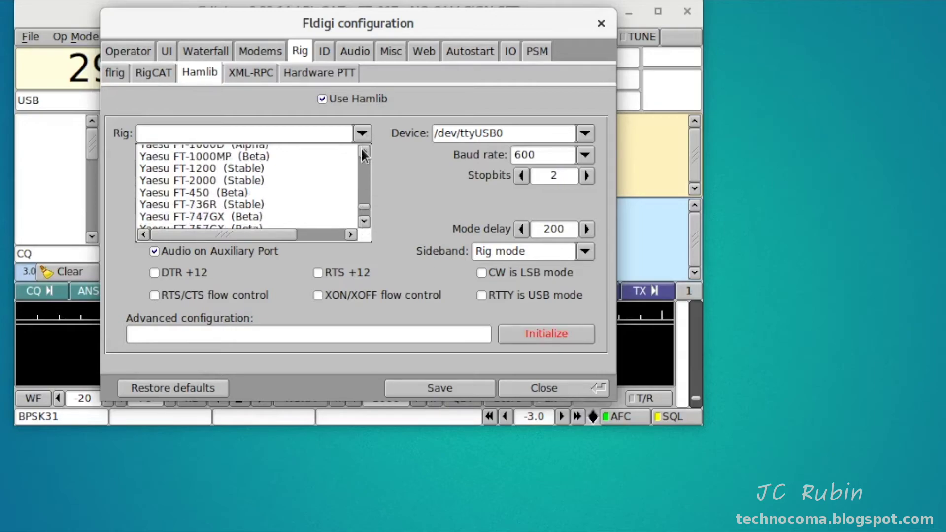
pyautogui.click(363, 150)
pyautogui.click(363, 150)
pyautogui.click(363, 150)
pyautogui.click(363, 150)
pyautogui.click(364, 150)
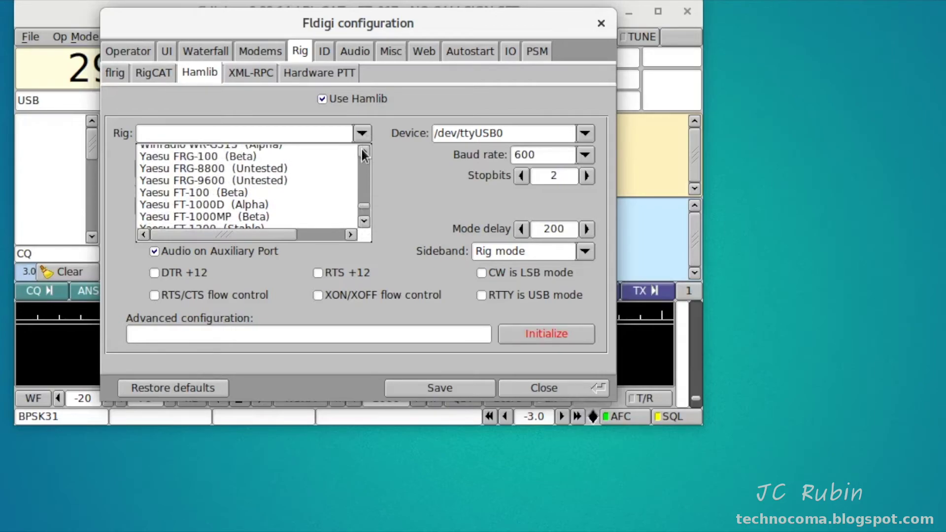
pyautogui.click(363, 150)
pyautogui.click(363, 150)
pyautogui.click(363, 222)
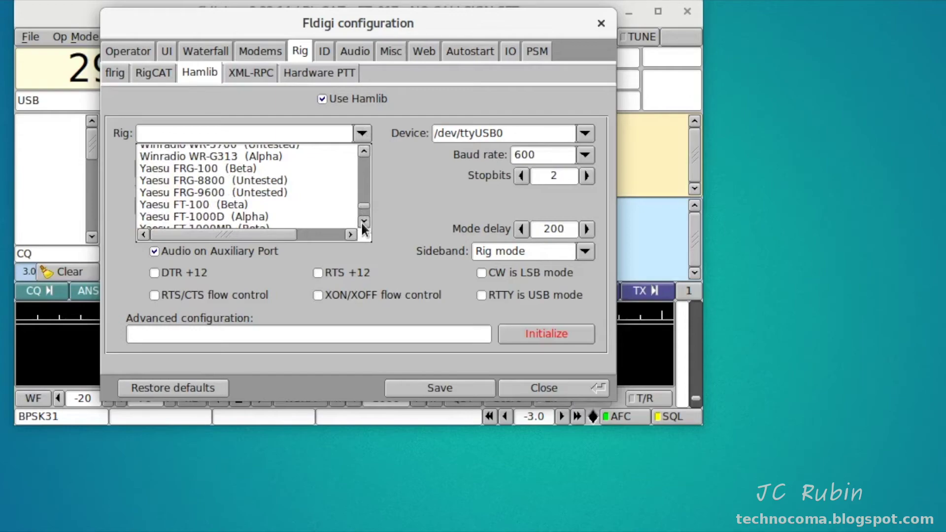
pyautogui.click(363, 222)
pyautogui.click(364, 222)
pyautogui.click(363, 222)
pyautogui.click(364, 222)
pyautogui.scroll(-8, 364, 223)
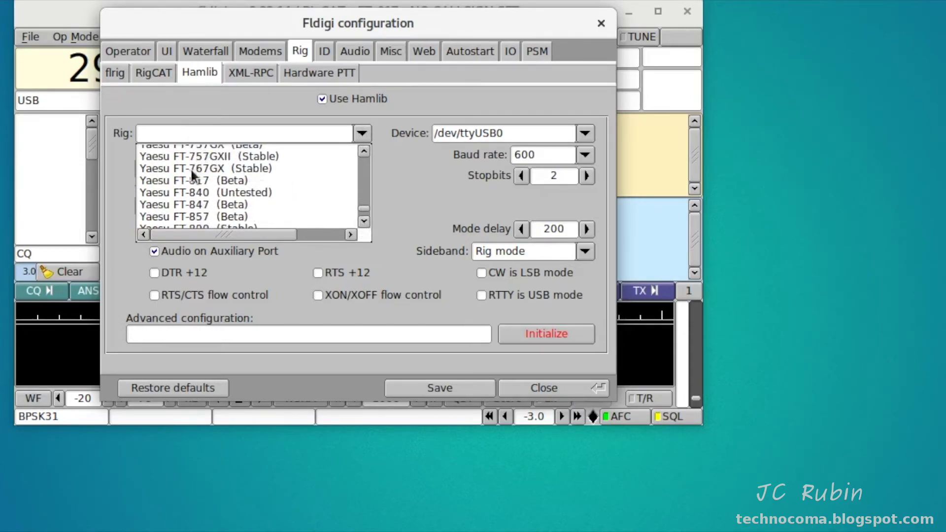
pyautogui.click(189, 180)
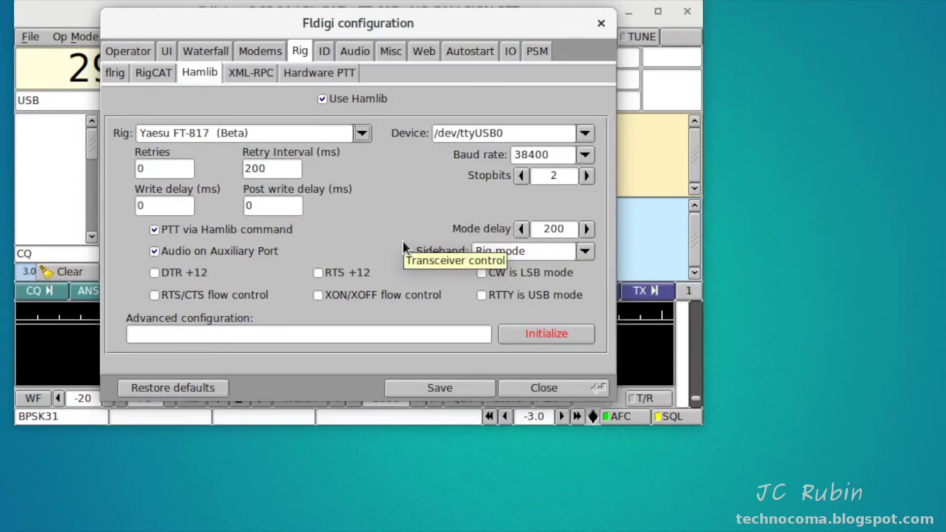
# - Initialize the Hamlib connection, then save and close the configuration
pyautogui.click(532, 330)
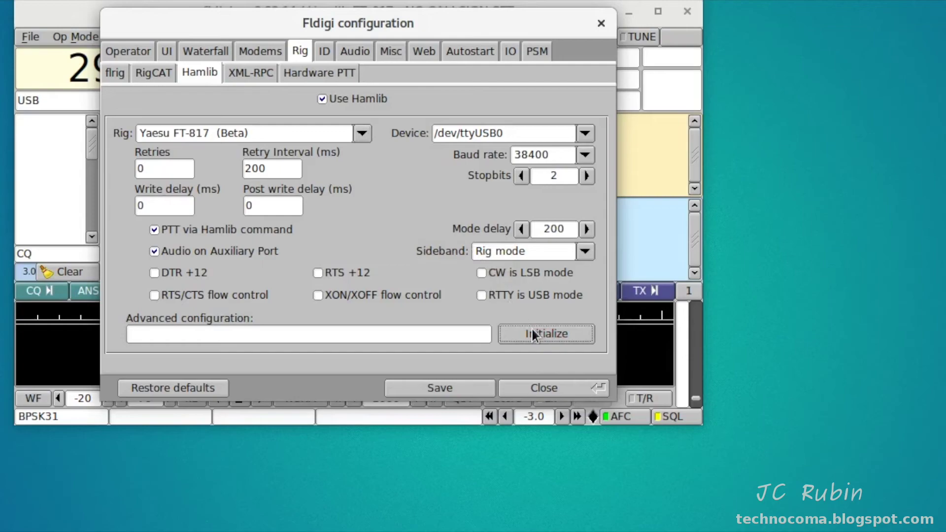
pyautogui.click(470, 389)
pyautogui.click(536, 389)
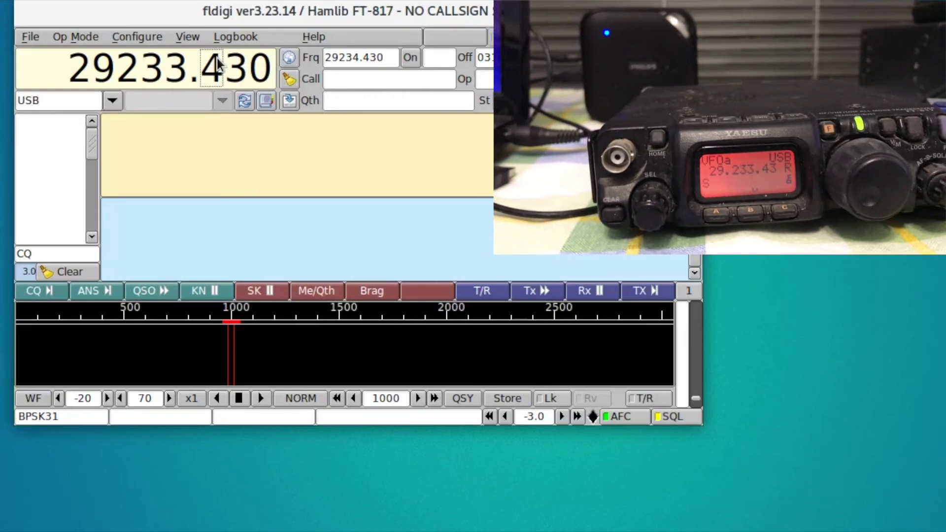
# - Raise the rig frequency to 29233.830 and test PTT over Hamlib by switching transmit on and back off
pyautogui.scroll(1, 217, 58)
pyautogui.scroll(1, 217, 57)
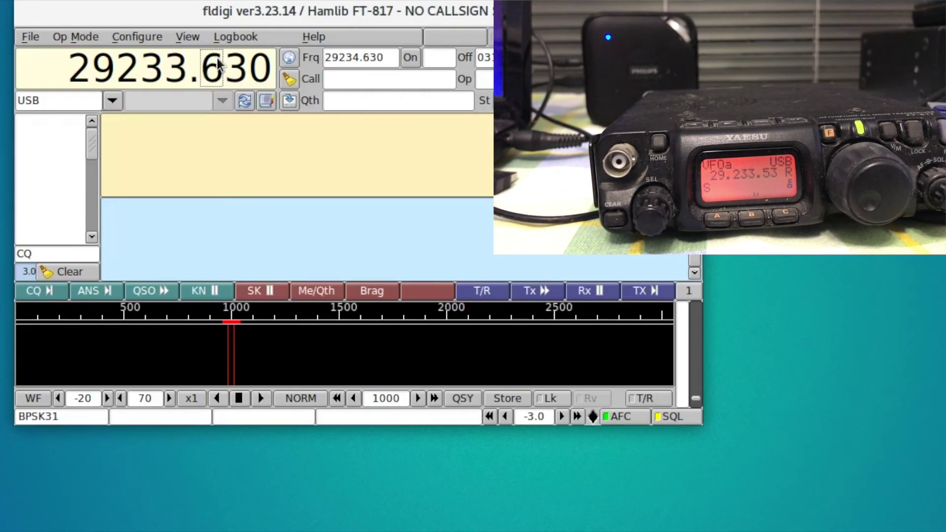
pyautogui.scroll(1, 217, 58)
pyautogui.scroll(1, 217, 58)
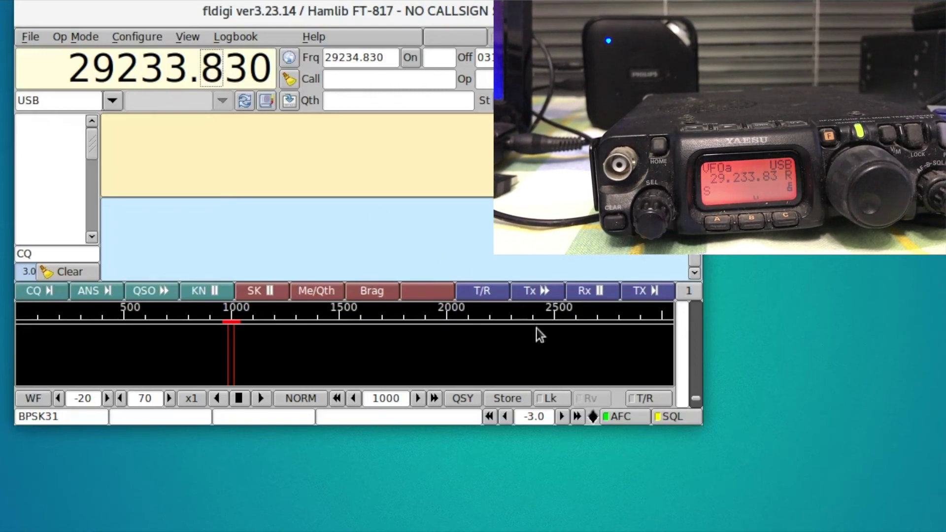
pyautogui.click(635, 397)
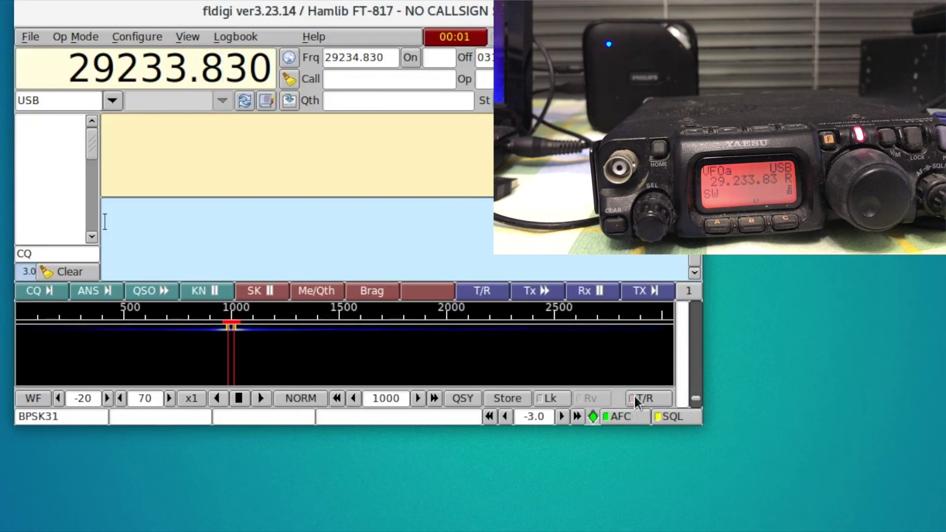
pyautogui.click(635, 397)
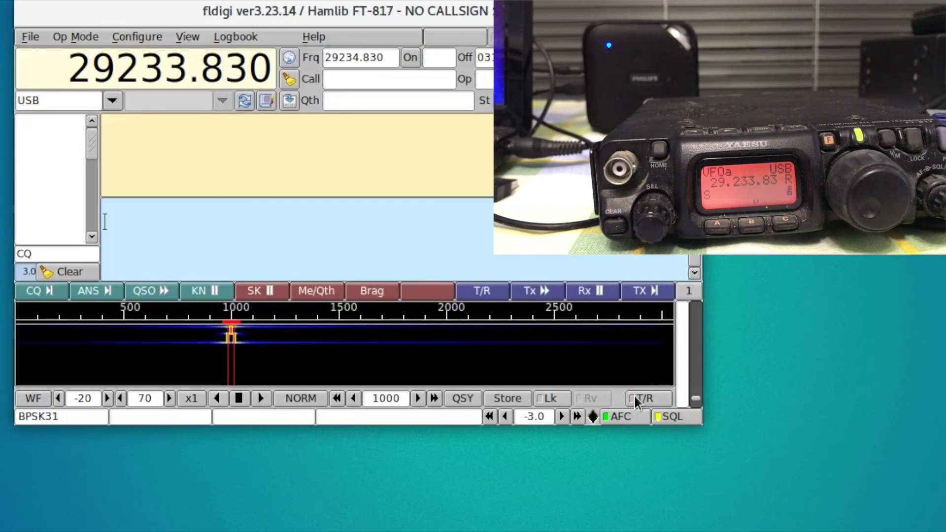